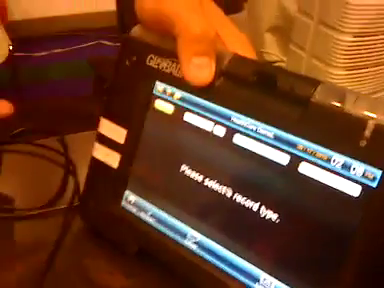
pyautogui.click(180, 95)
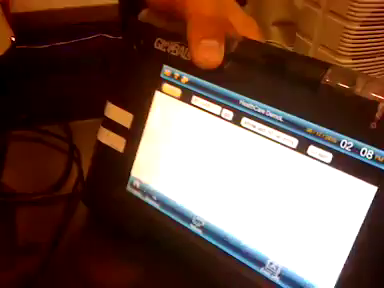